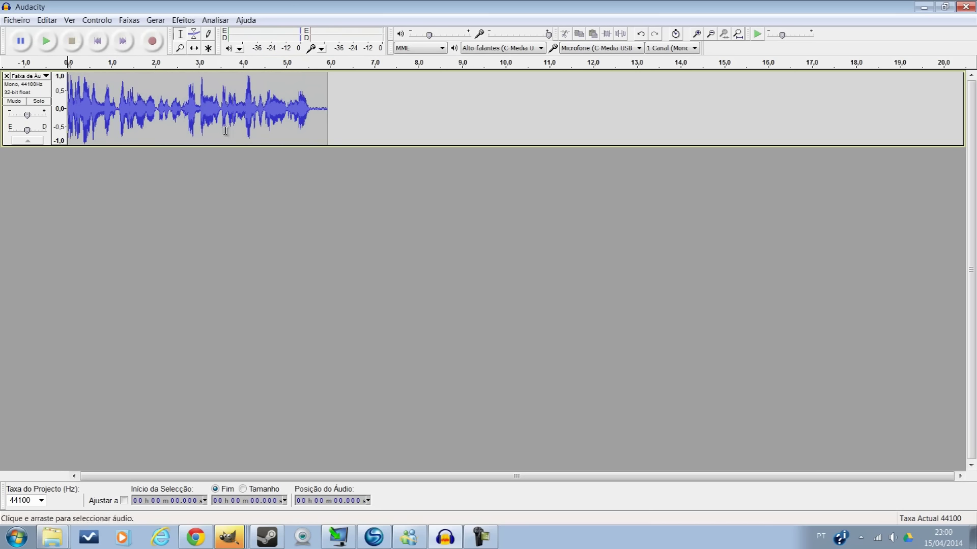
- Lower the microphone input volume to nearly its minimum
left_click_drag(548, 35, 488, 51)
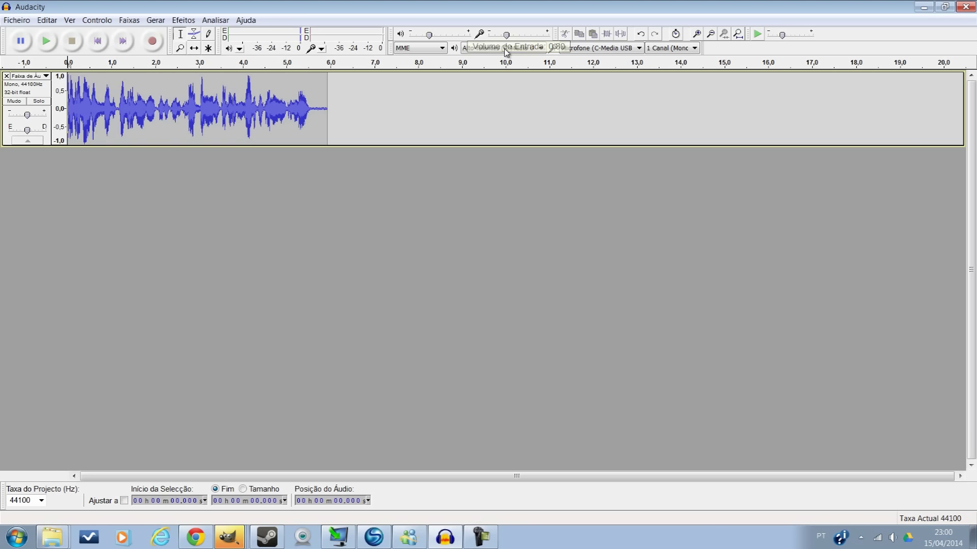
mouse_move(506, 39)
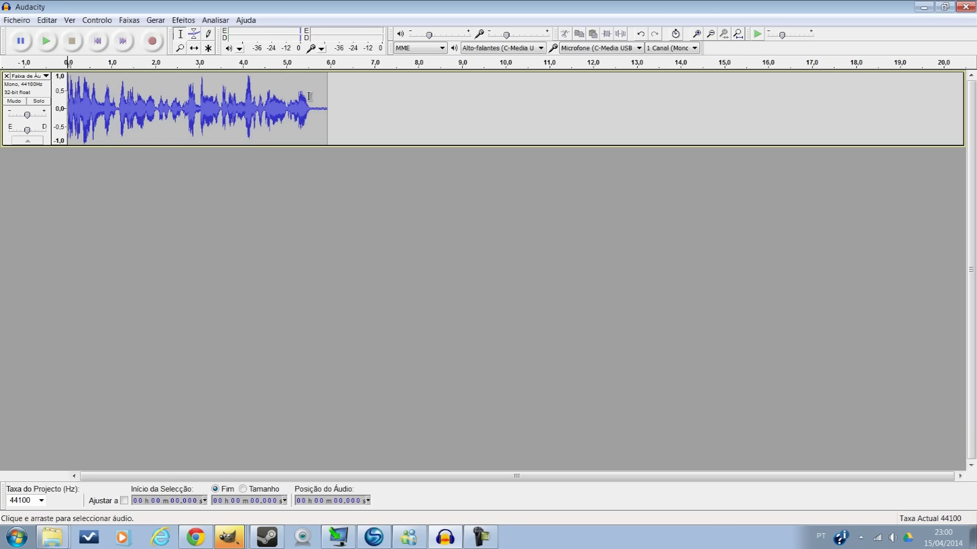
mouse_move(506, 34)
left_mouse_down()
mouse_move(483, 39)
mouse_move(501, 39)
left_mouse_up()
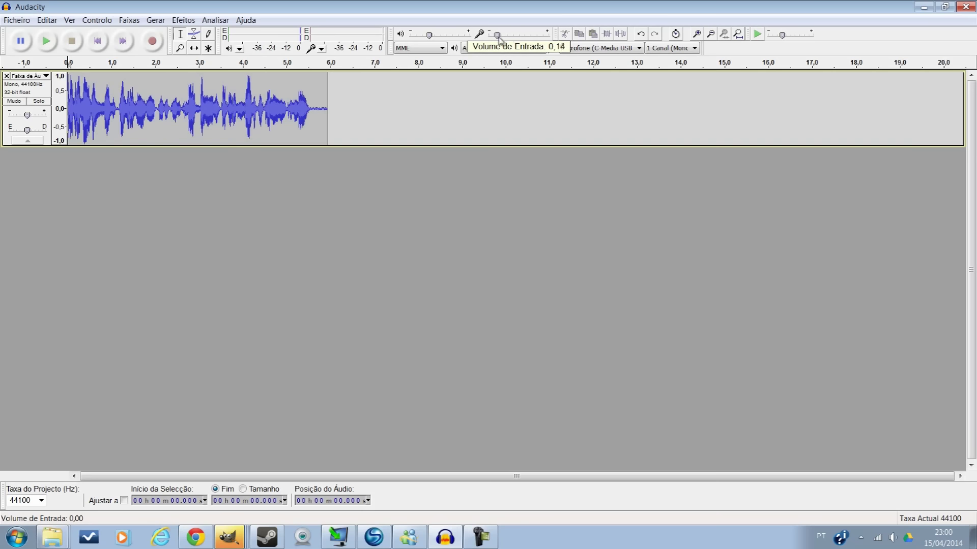
left_click_drag(496, 40, 493, 40)
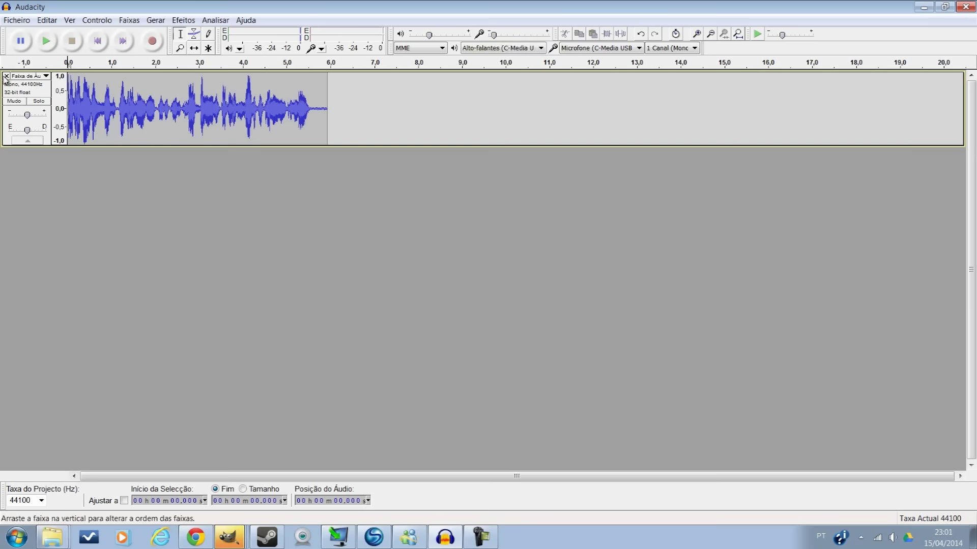
- Delete the existing audio track and record a new test take of about 7.5 seconds
left_click(6, 76)
left_click(154, 42)
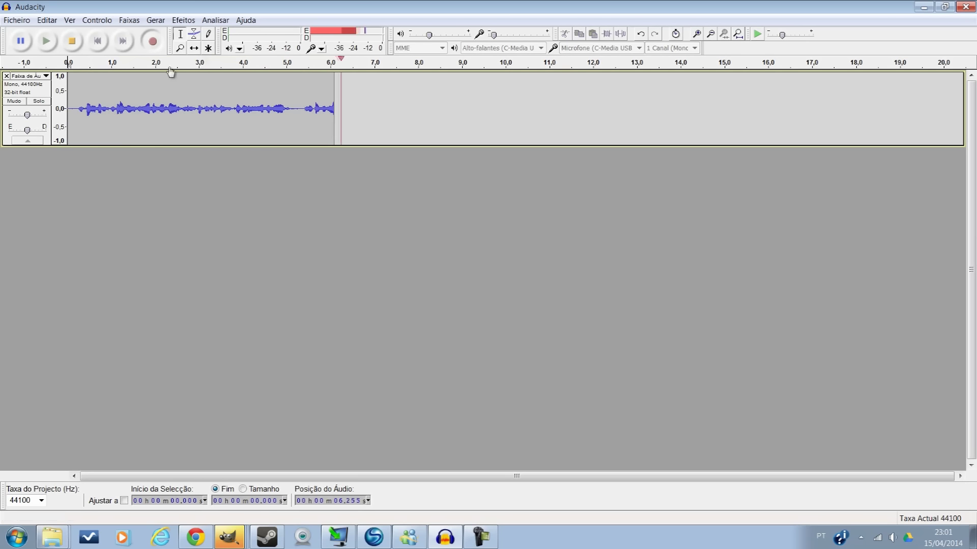
key("space")
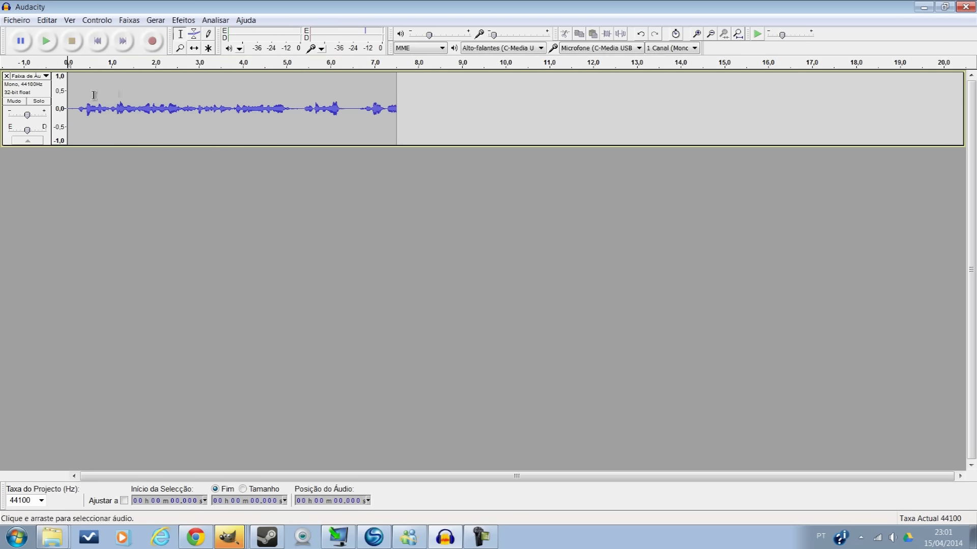
- Set the microphone input volume to 0,34 and replace the test take with a new recording of about 10 seconds
left_click_drag(496, 36, 511, 37)
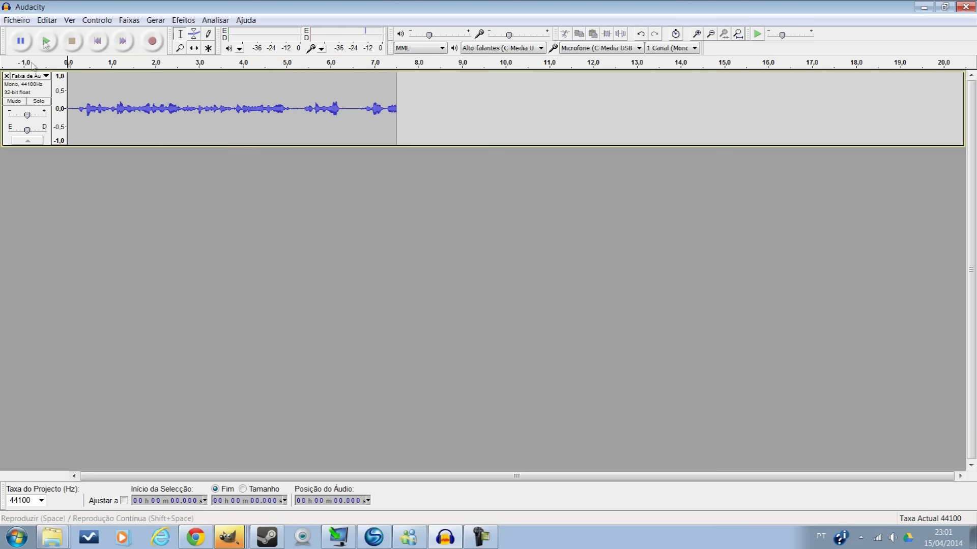
left_click(7, 76)
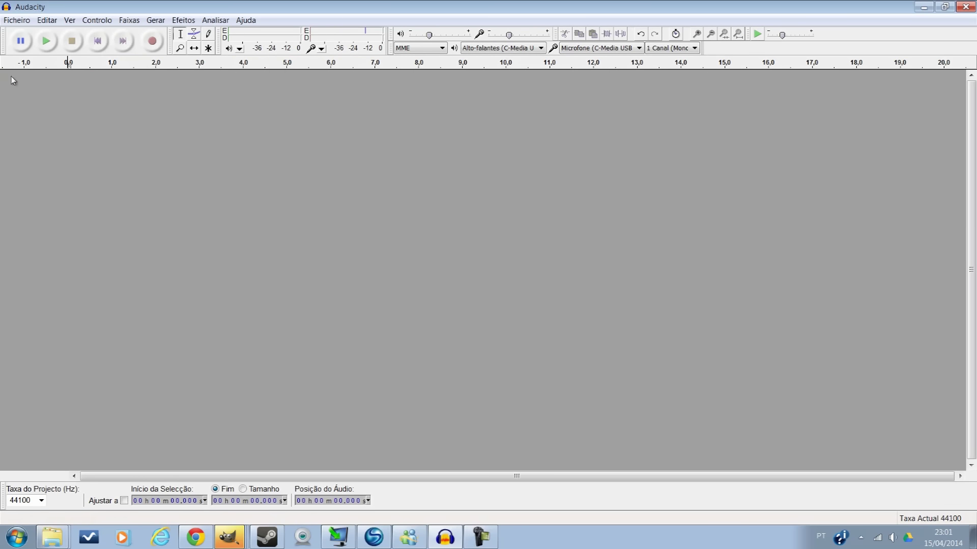
left_click(152, 42)
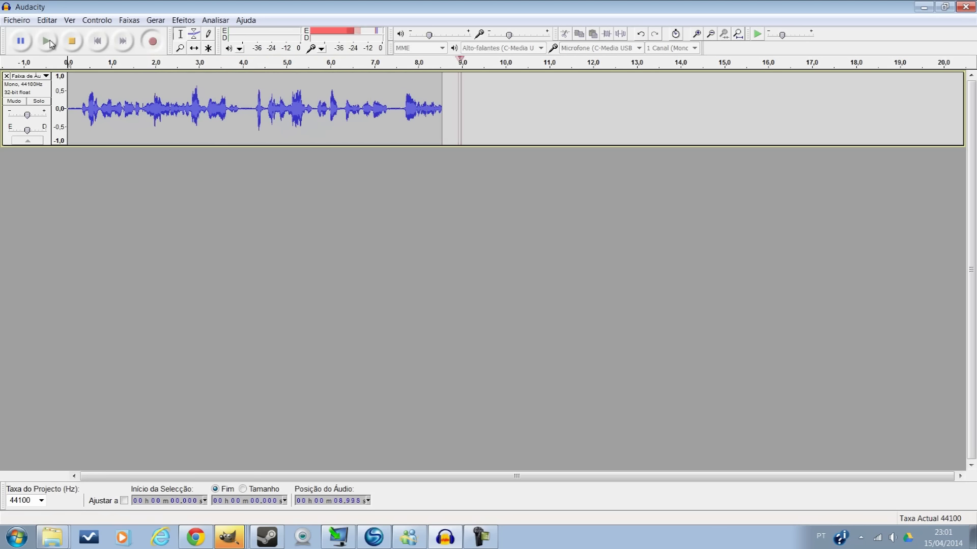
left_click(74, 42)
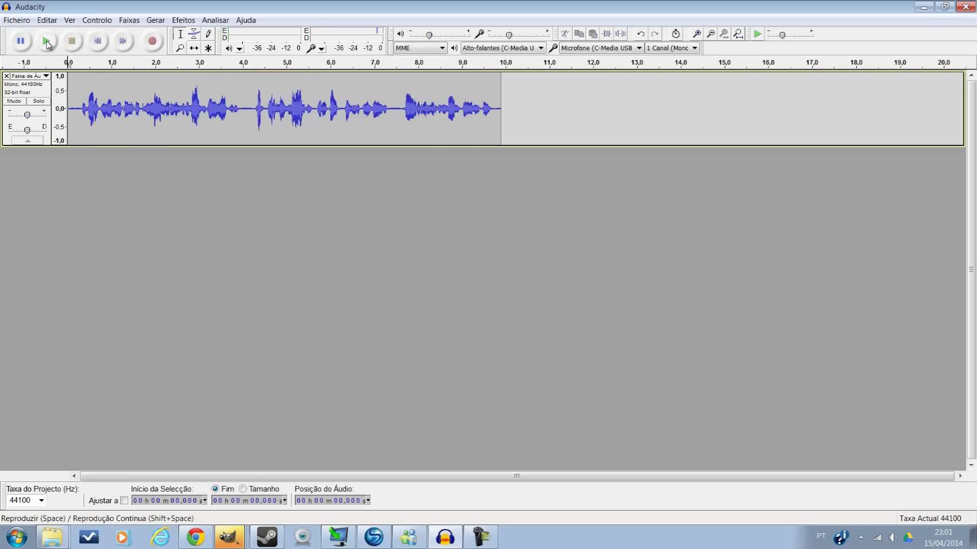
- Play back the first seconds of the new voice recording to check its level
left_click(46, 42)
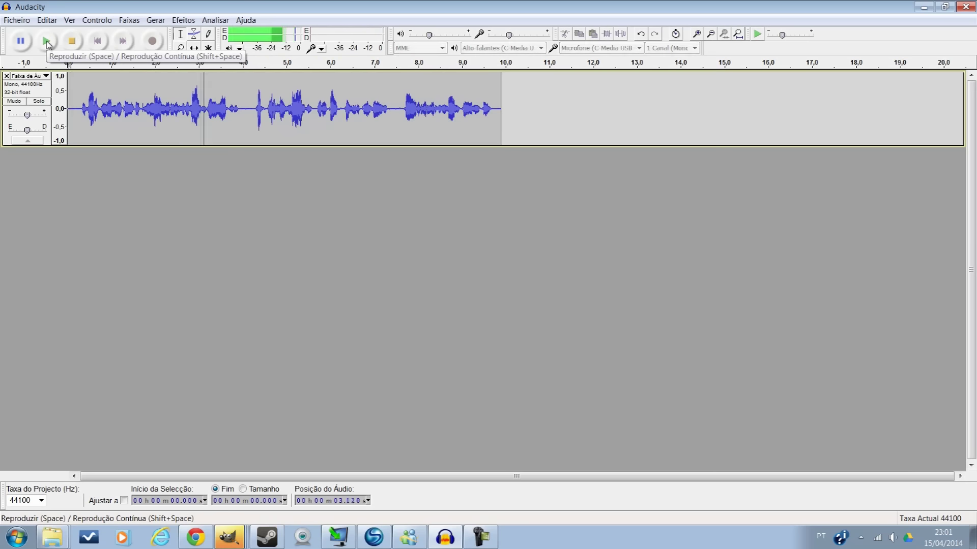
left_click(72, 41)
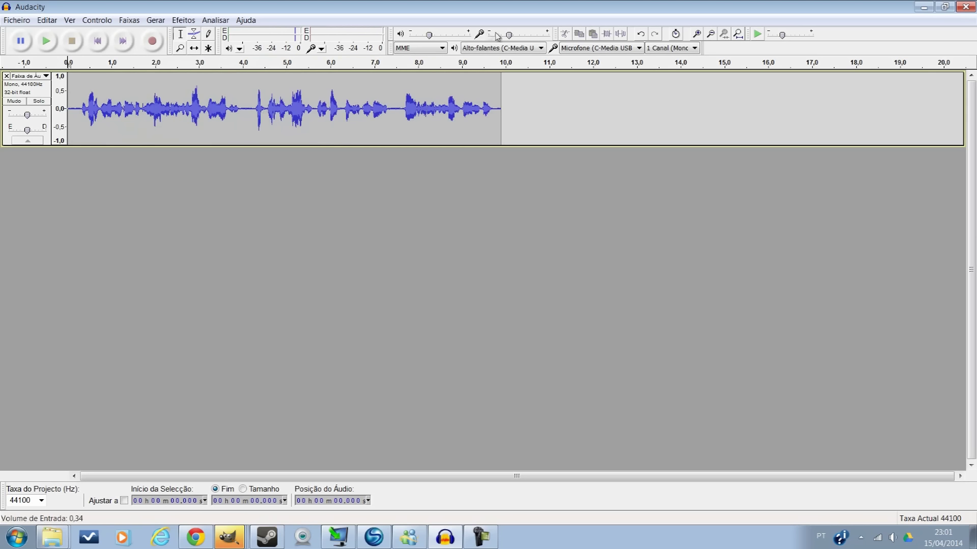
mouse_move(510, 35)
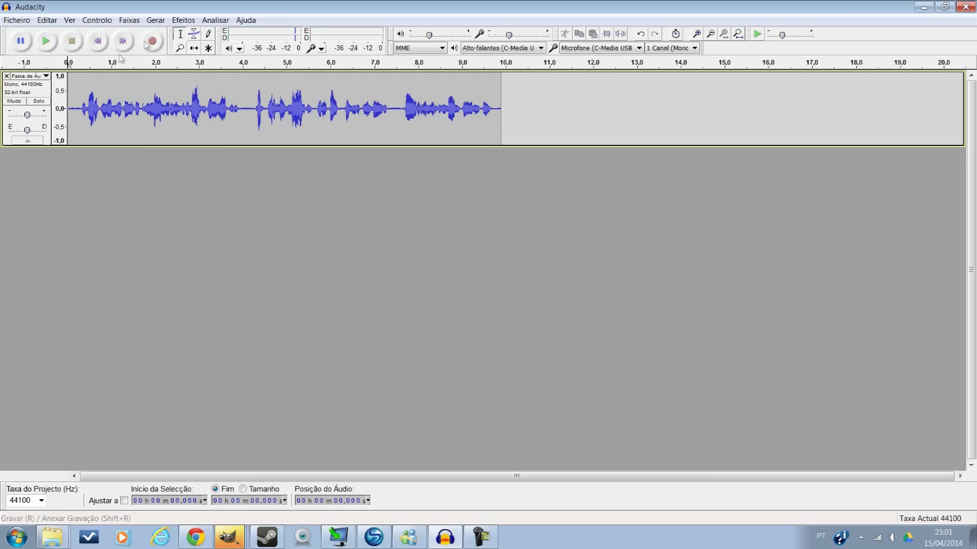
- Delete the voice take, record a new take of about 17 seconds, and play it back
left_click(8, 77)
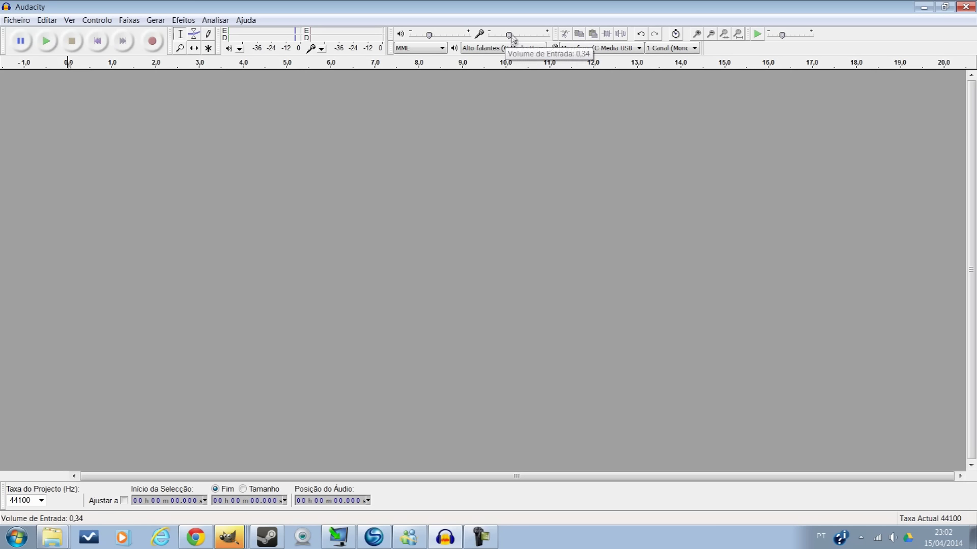
left_click(153, 40)
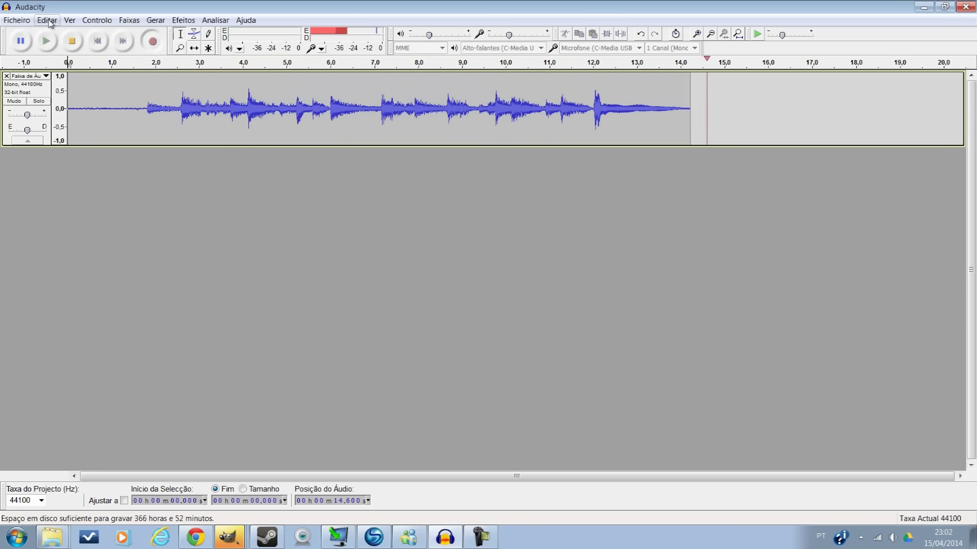
left_click(73, 41)
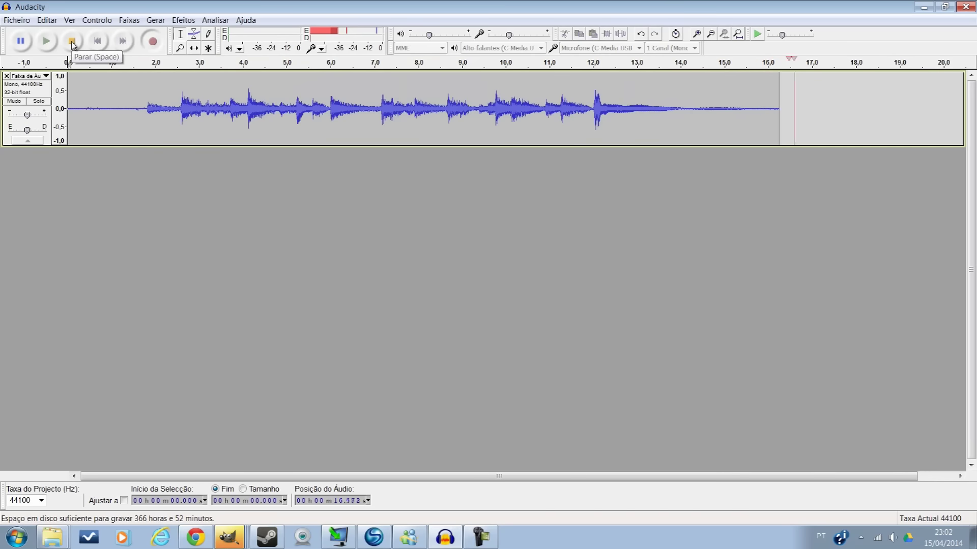
left_click(72, 42)
left_click(46, 40)
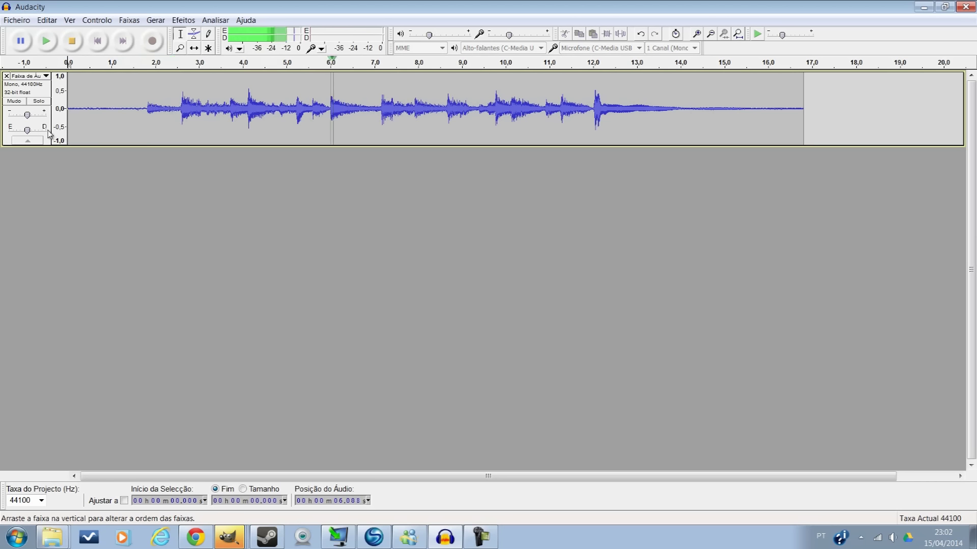
left_click(73, 41)
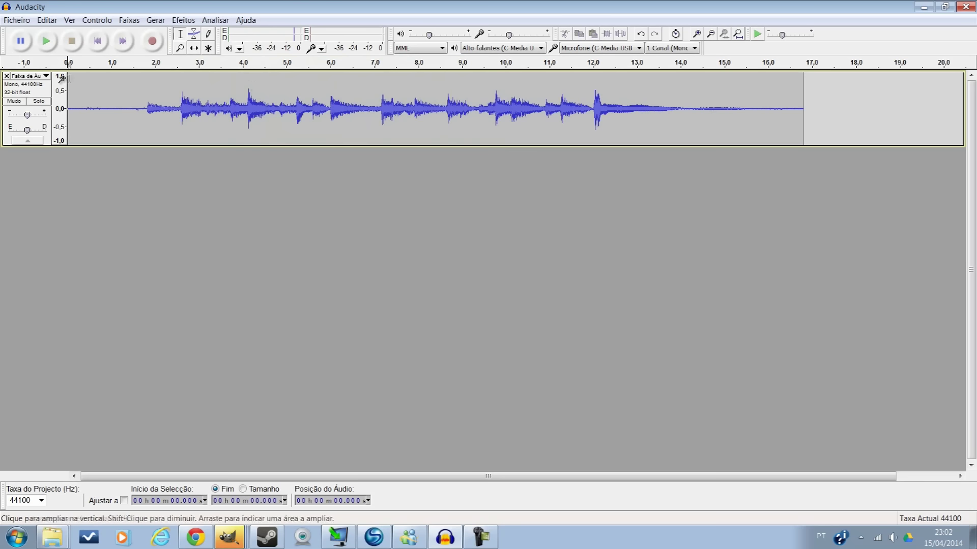
- Mute the recorded track and raise the microphone input volume to 0,58
key("ctrl+a")
key("ctrl+u")
left_click_drag(509, 37, 526, 38)
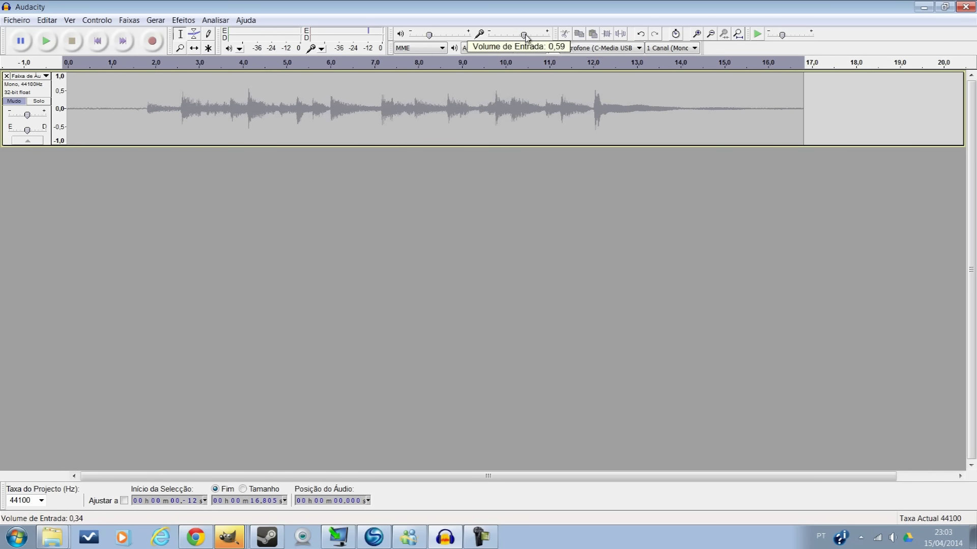
mouse_move(524, 36)
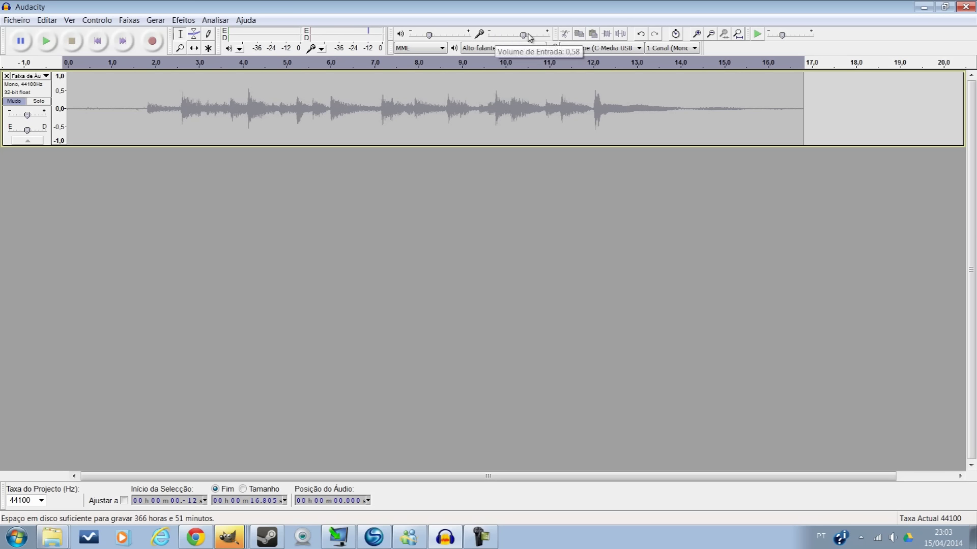
- Record a second take of about 14.5 seconds below the muted track and play it back
left_click(153, 43)
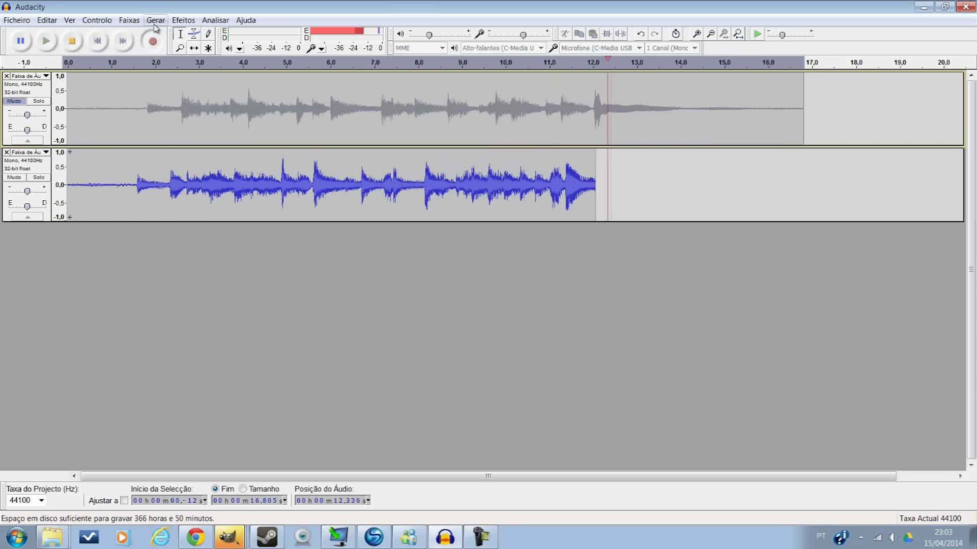
left_click(73, 41)
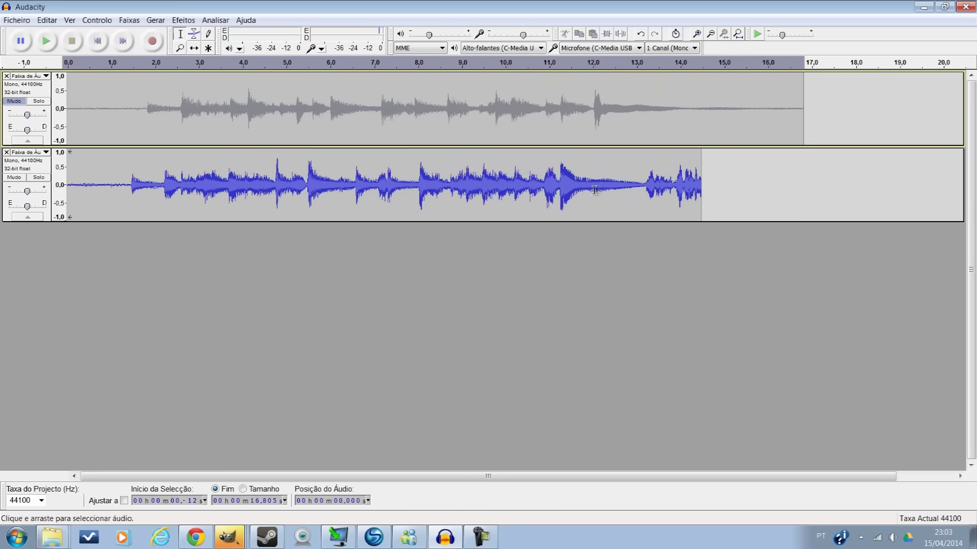
mouse_move(532, 35)
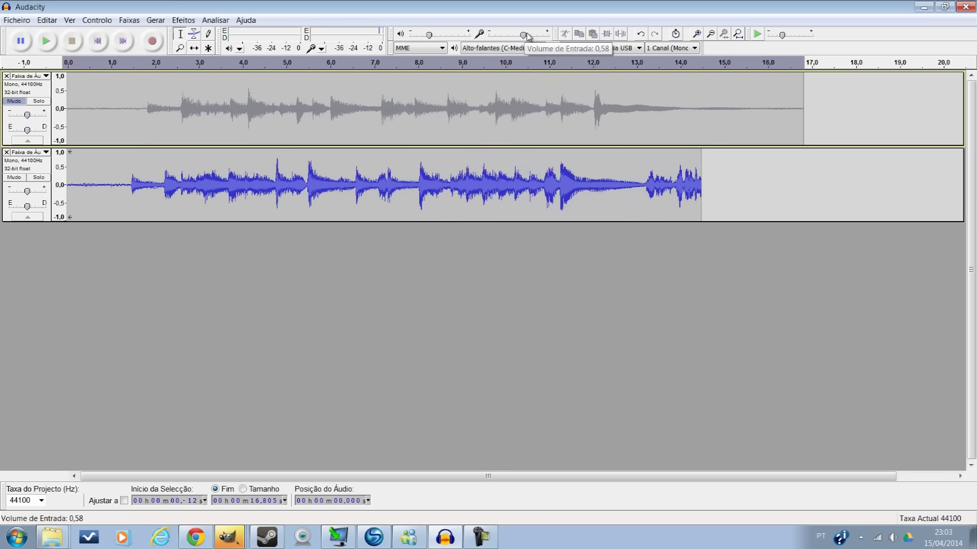
left_click(53, 40)
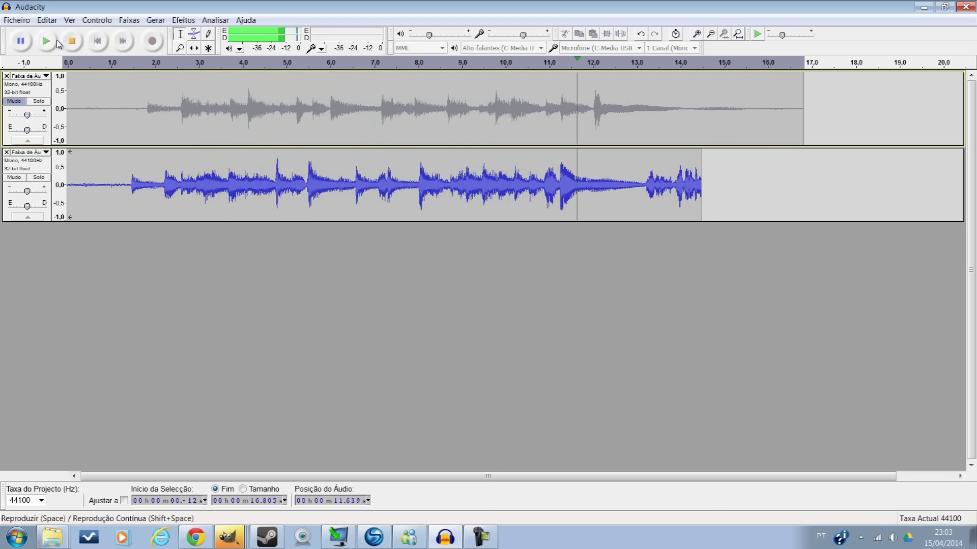
left_click(72, 41)
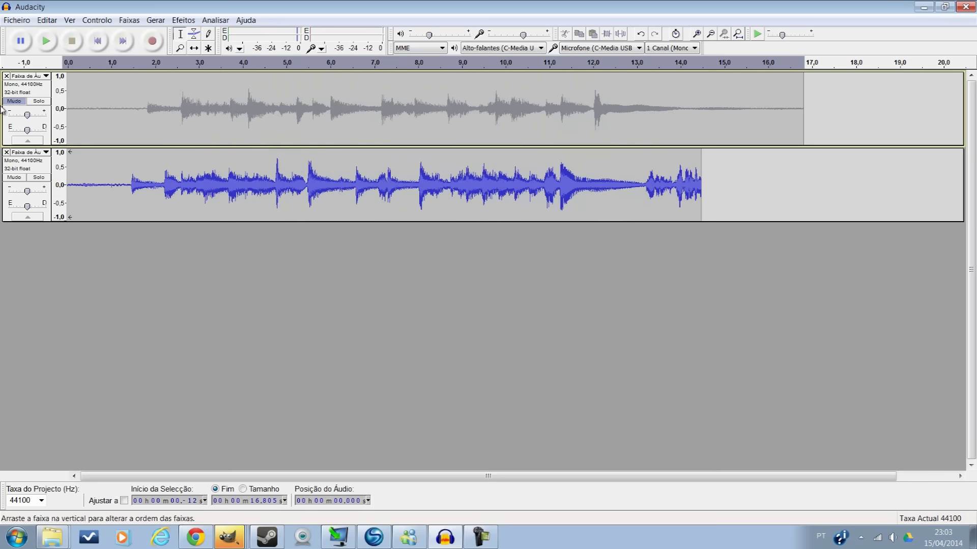
- Delete the muted upper track, and review and accept the Gravação preferences
left_click(7, 76)
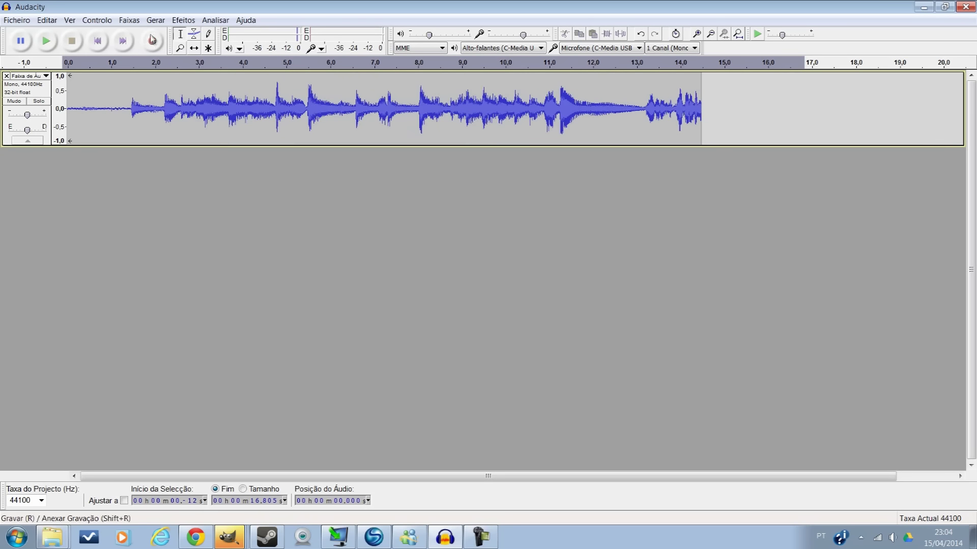
left_click(47, 21)
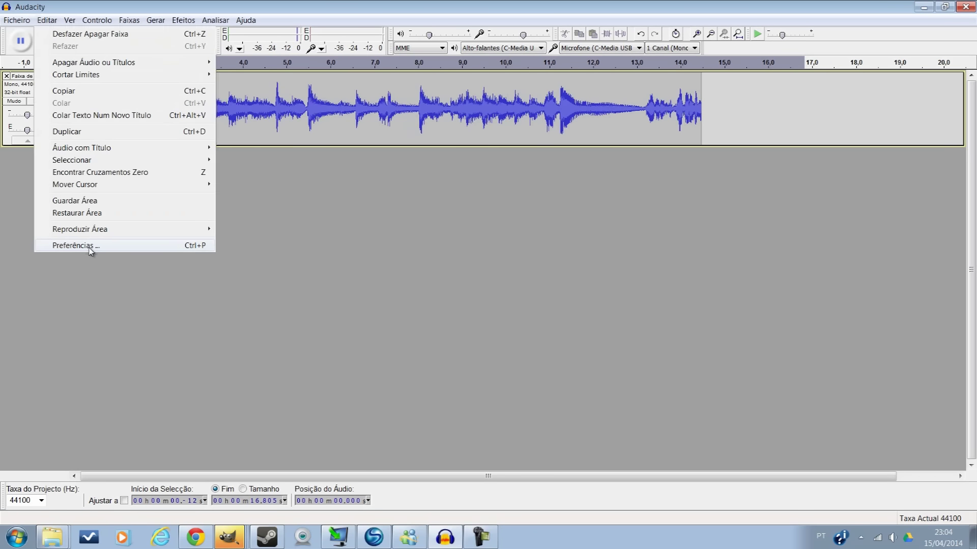
left_click(77, 245)
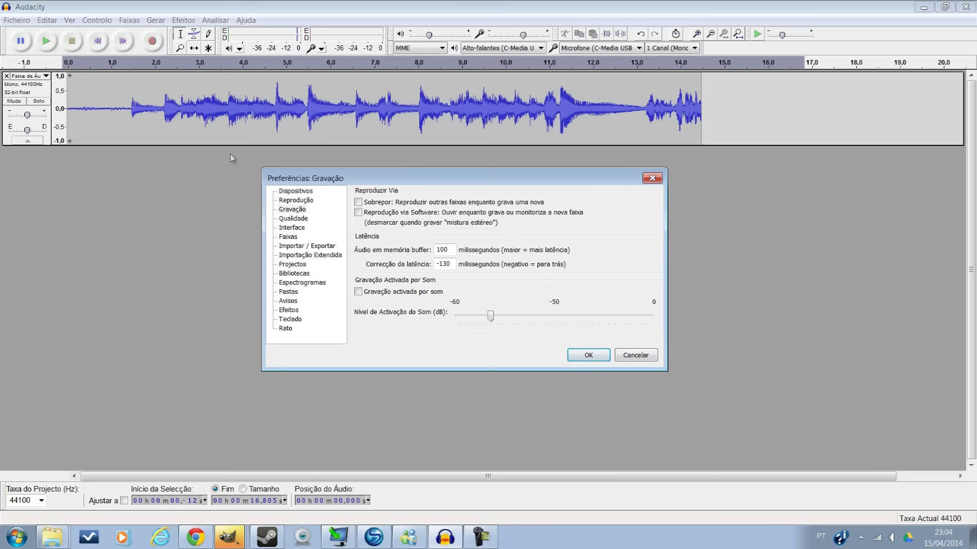
left_click(589, 355)
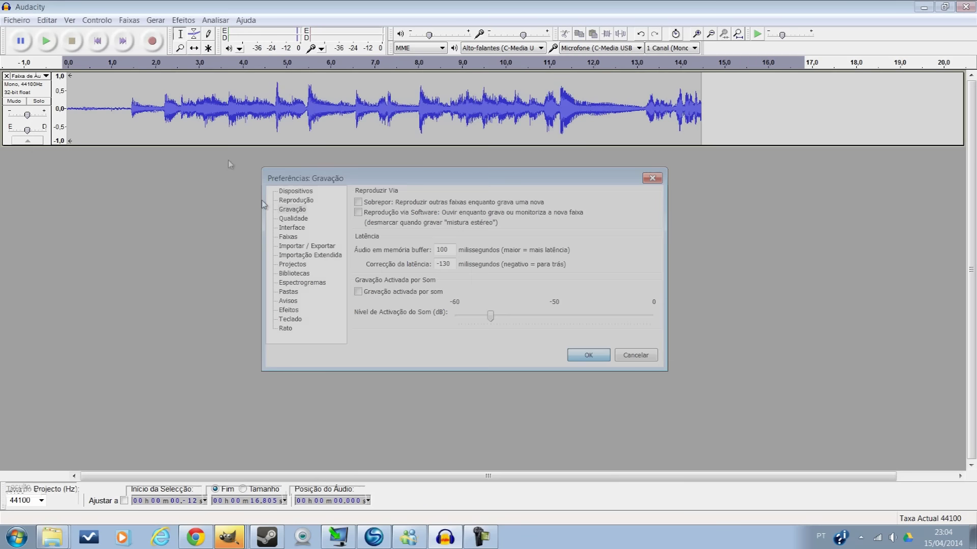
- Record an additional track of about 11.5 seconds and play both tracks together from the start
left_click(152, 39)
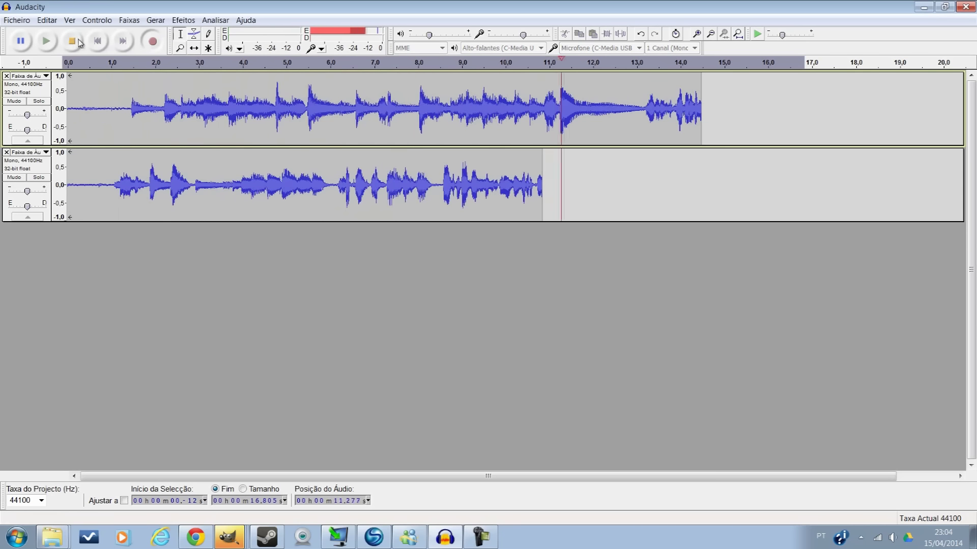
key("space")
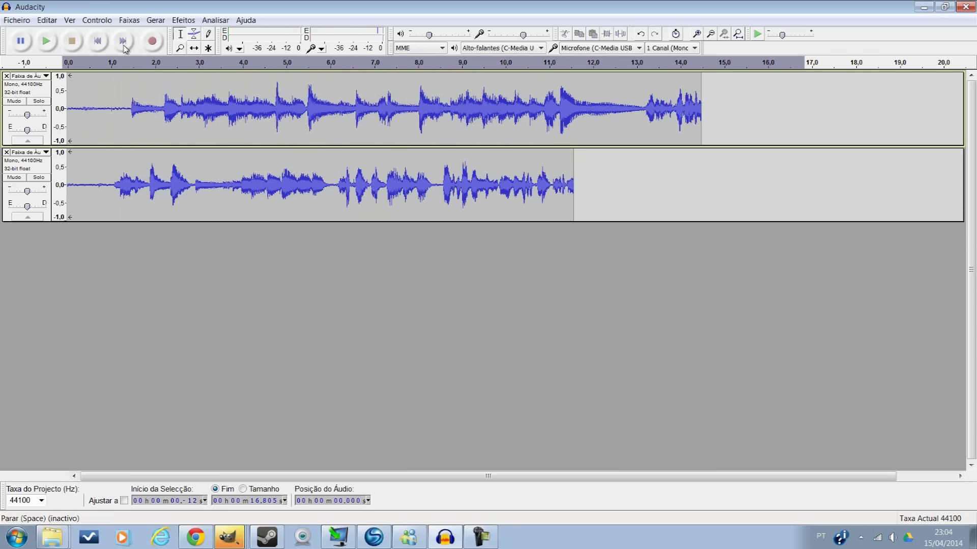
left_click(47, 42)
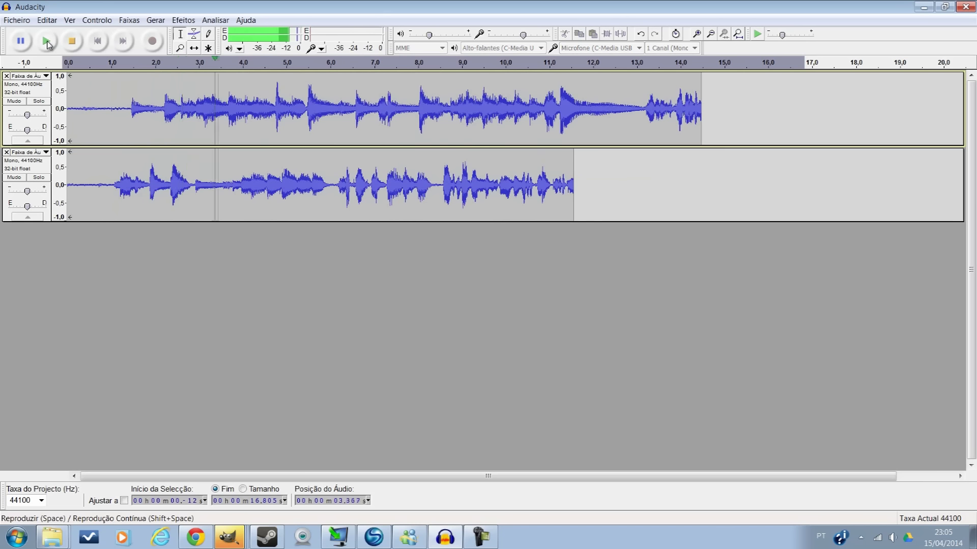
left_click(72, 41)
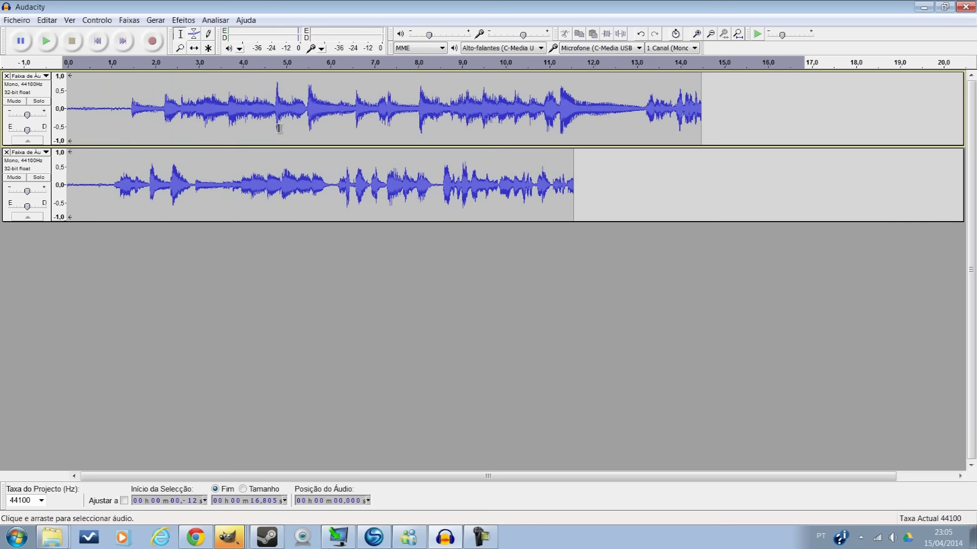
- Enable the "Sobrepor" option in the Gravação preferences so other tracks play during recording, and accept the preferences
left_click(47, 20)
left_click(117, 246)
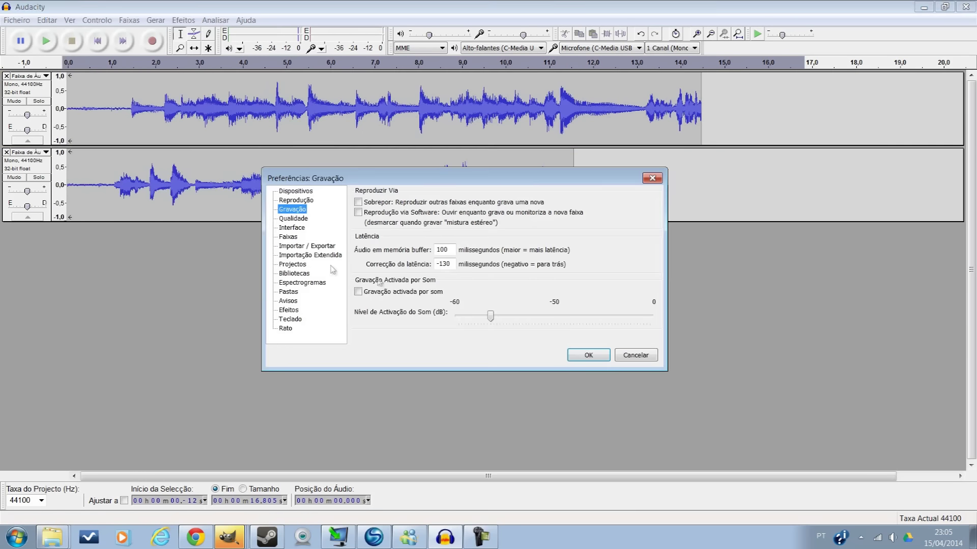
left_click(358, 202)
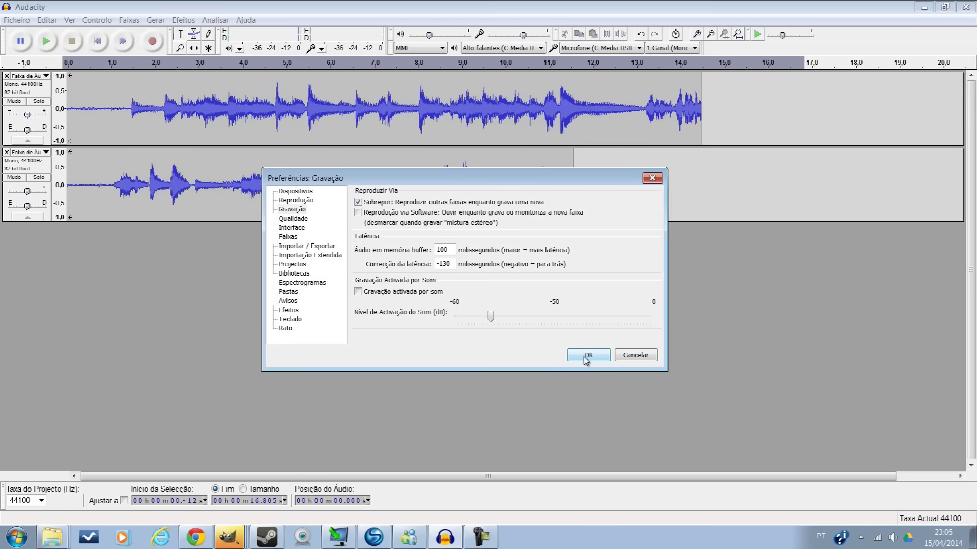
key("Return")
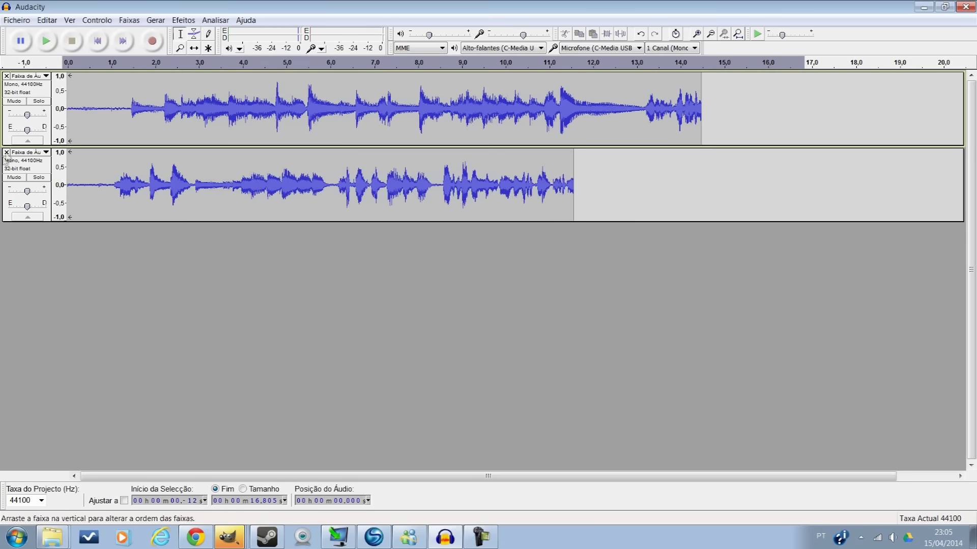
- Delete the lower recorded track and reduce the remaining track's gain to -8 dB
left_click(6, 152)
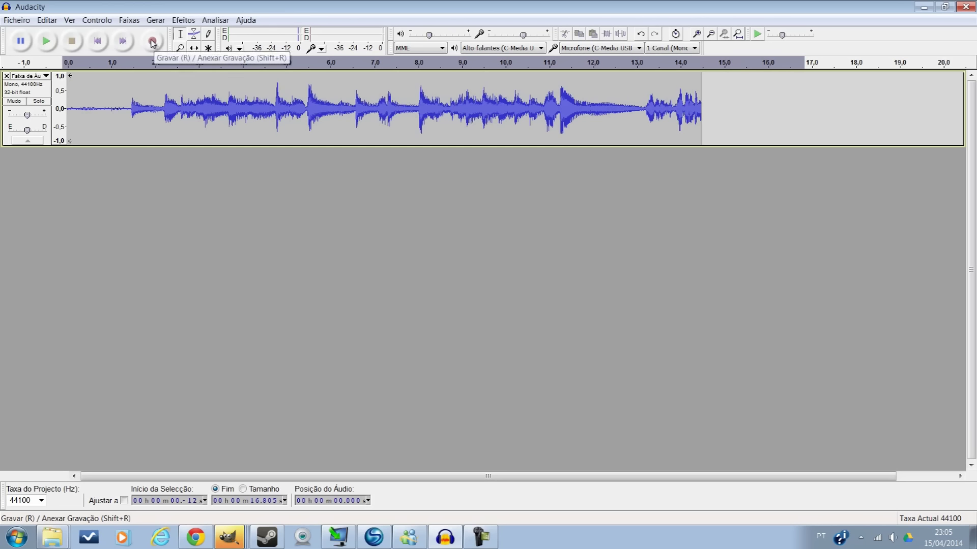
left_click_drag(28, 115, 20, 120)
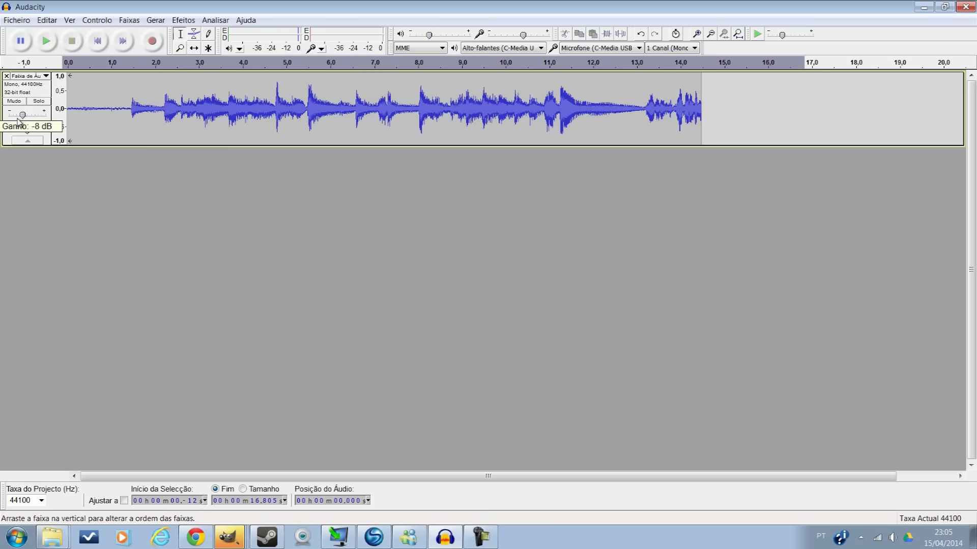
- Record an overdub track of about 15 seconds over the existing track and play both tracks together
left_click(153, 42)
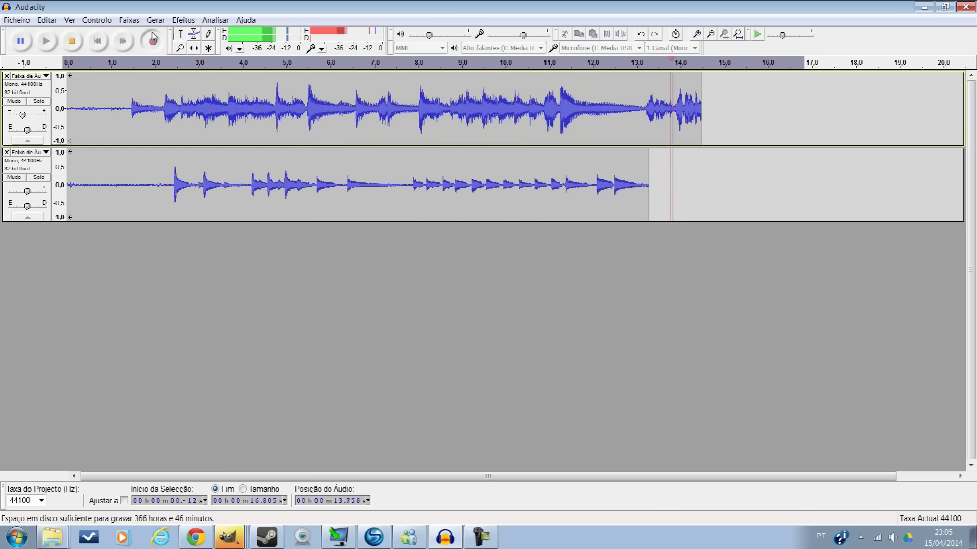
key("space")
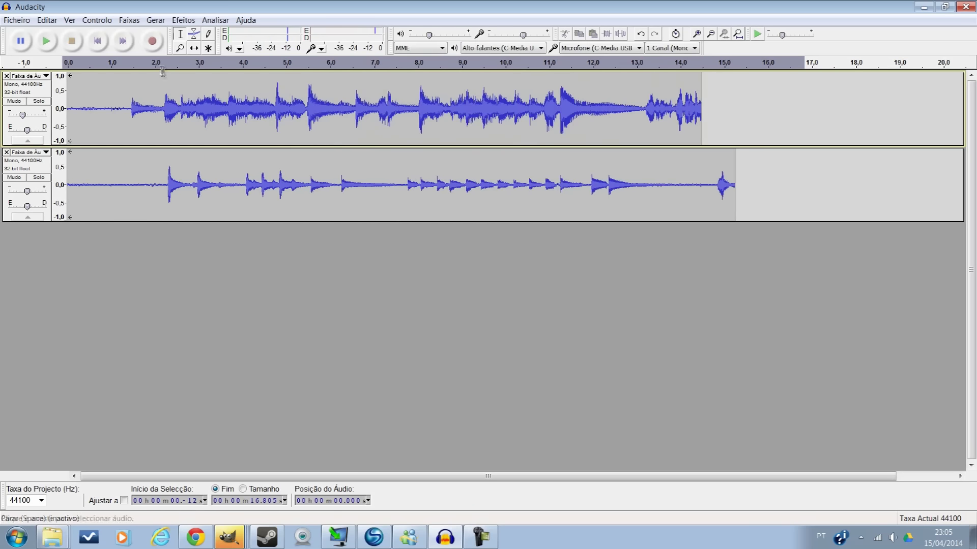
left_click(46, 42)
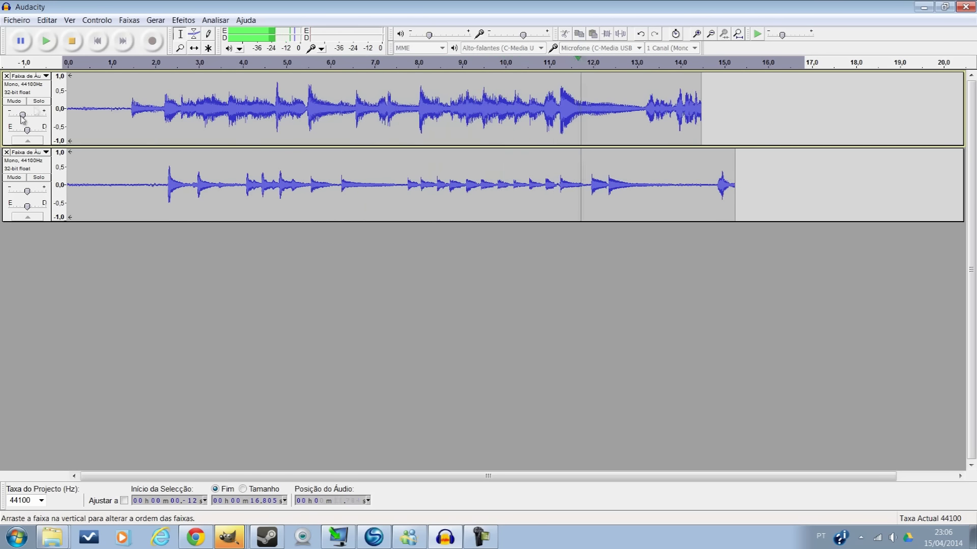
left_click(73, 41)
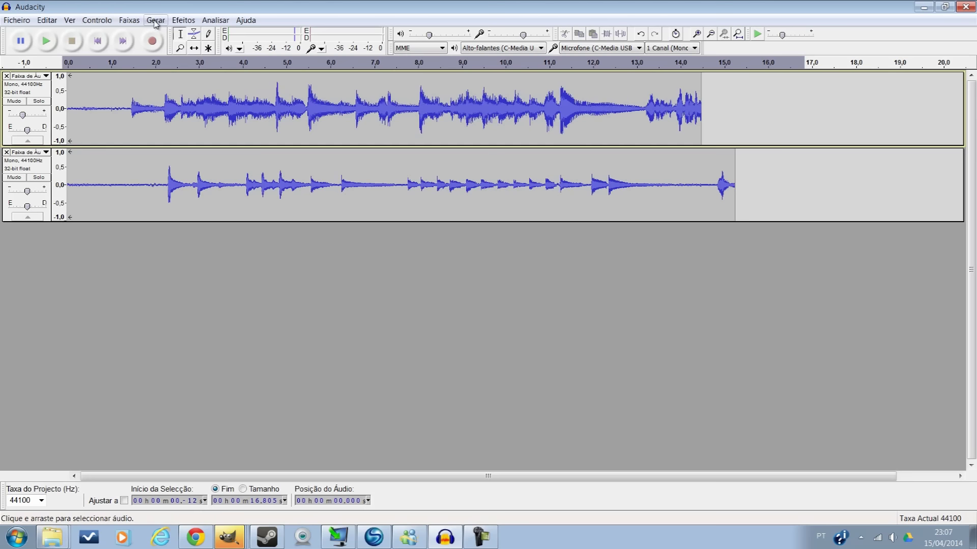
- Generate a click track with a tempo of 110 beats per minute, 4 beats per measure and 16 measures
left_click(156, 20)
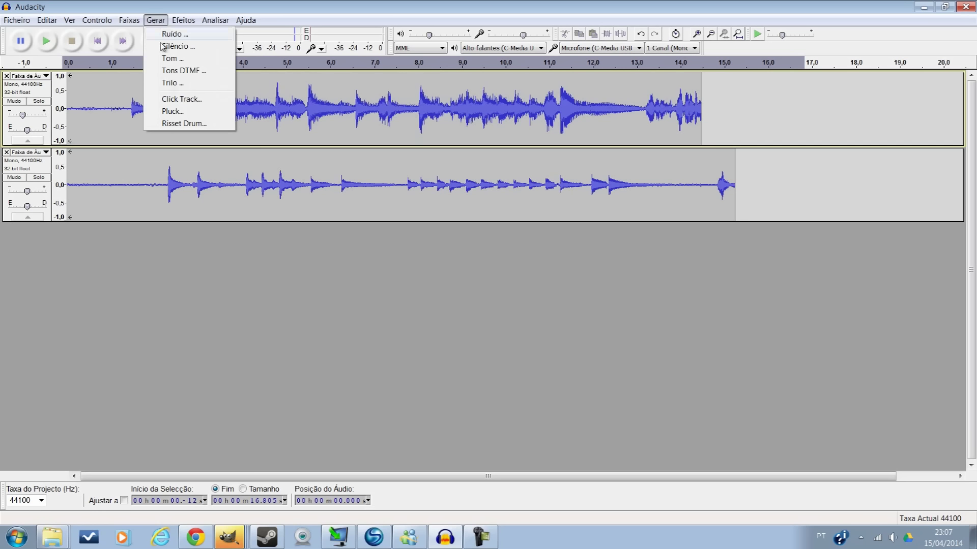
left_click(179, 99)
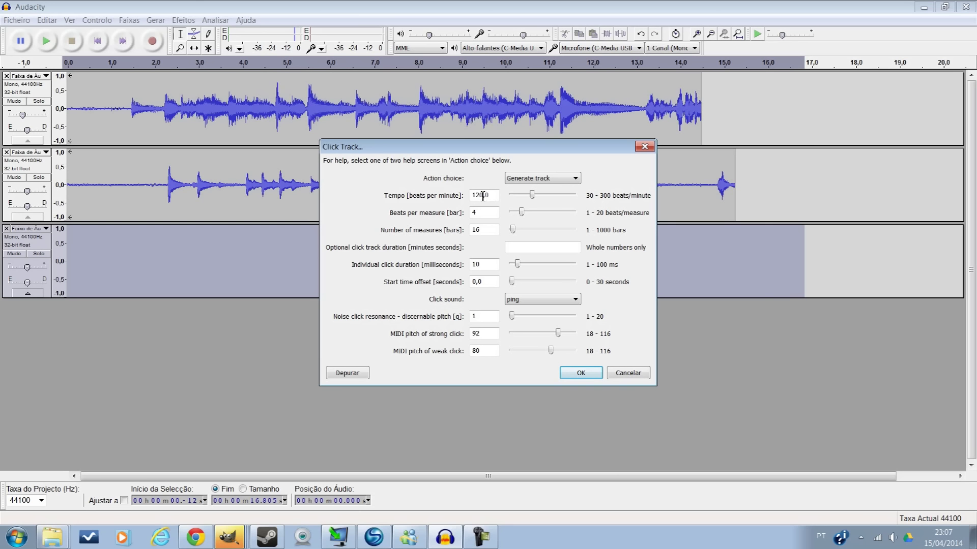
left_click_drag(481, 195, 466, 196)
type("110")
key("Delete")
left_click(581, 373)
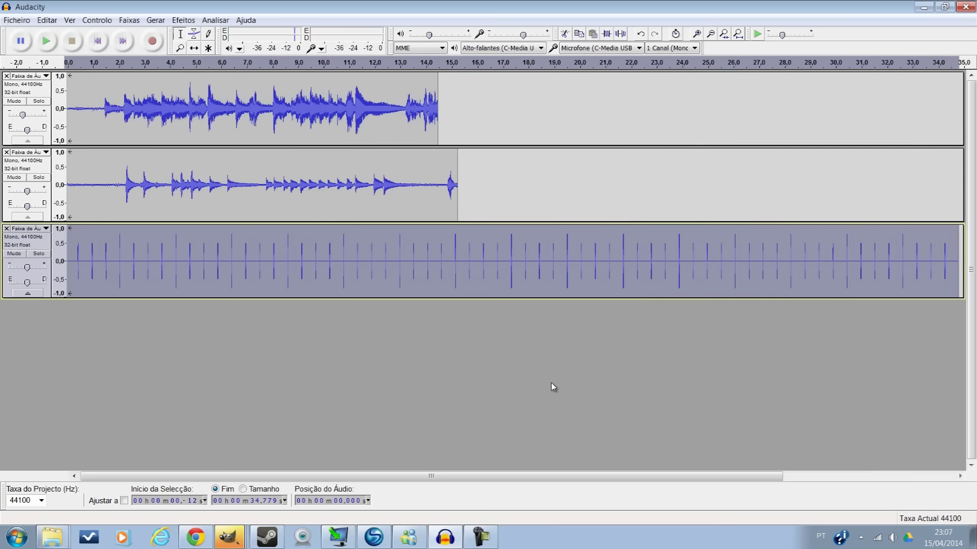
- Mute the two recorded tracks and play the click track alone for a few seconds
left_click(14, 101)
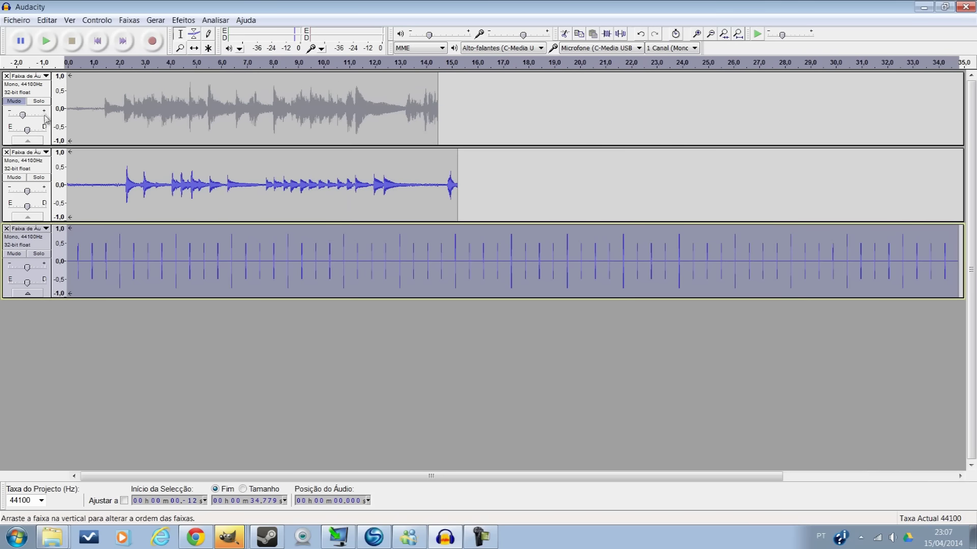
left_click(14, 177)
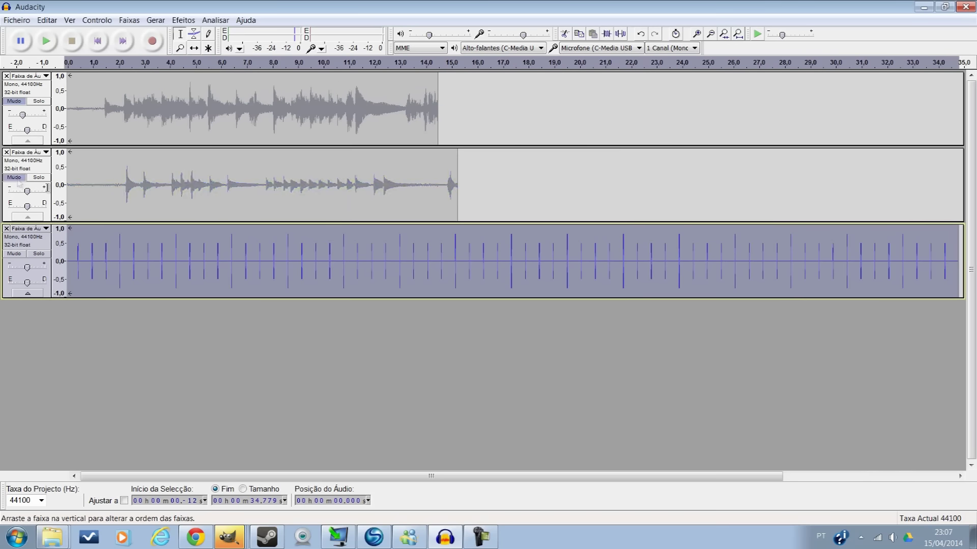
left_click(45, 41)
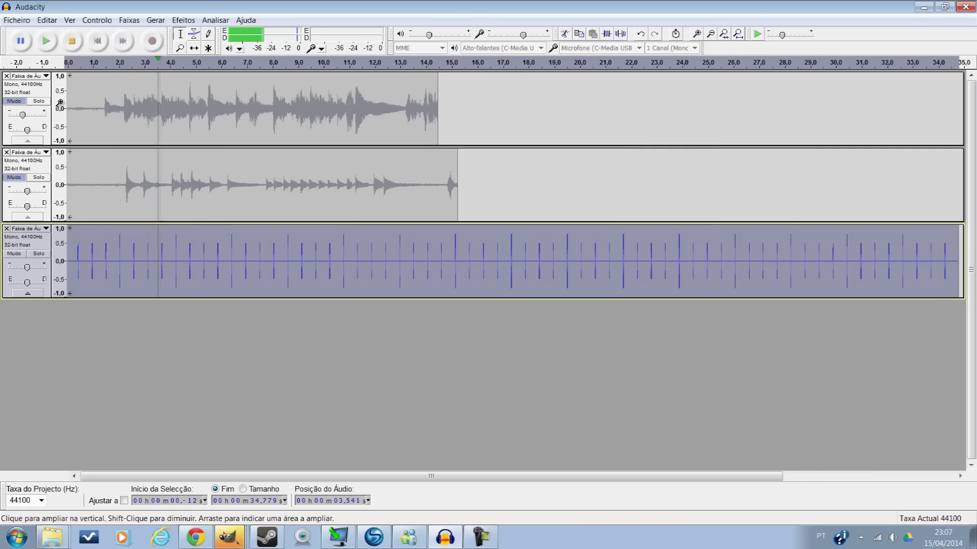
left_click(72, 41)
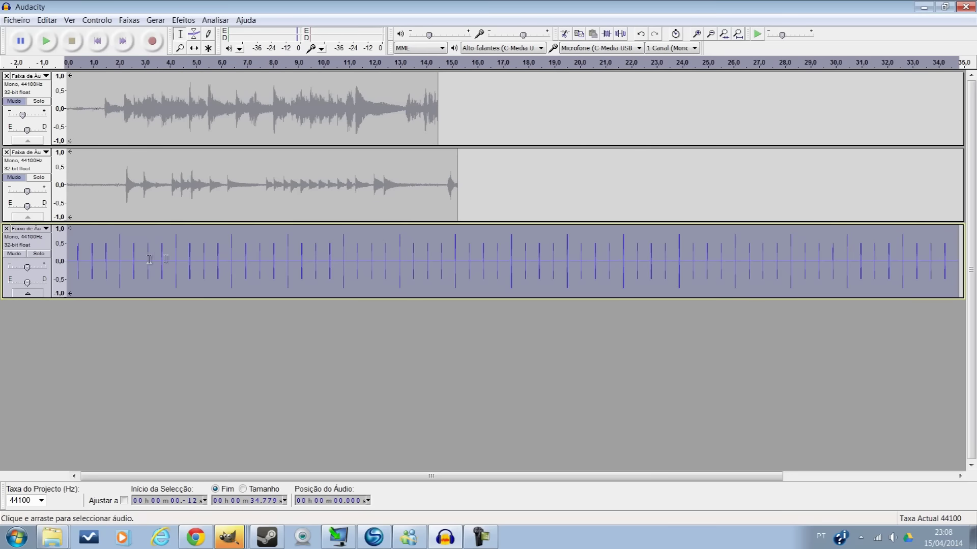
- Record a new track of about 20 seconds along with the click track and play back the start of both
left_click(153, 43)
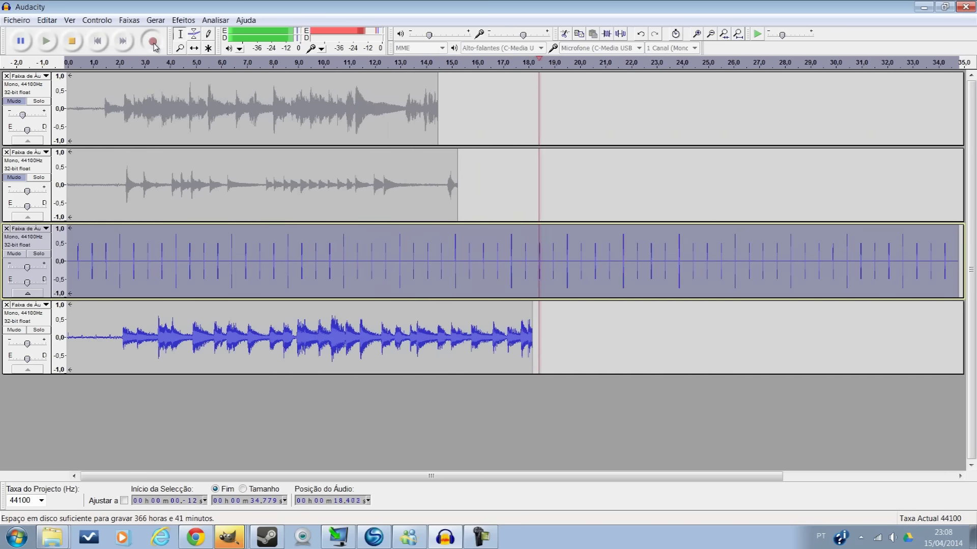
left_click(71, 42)
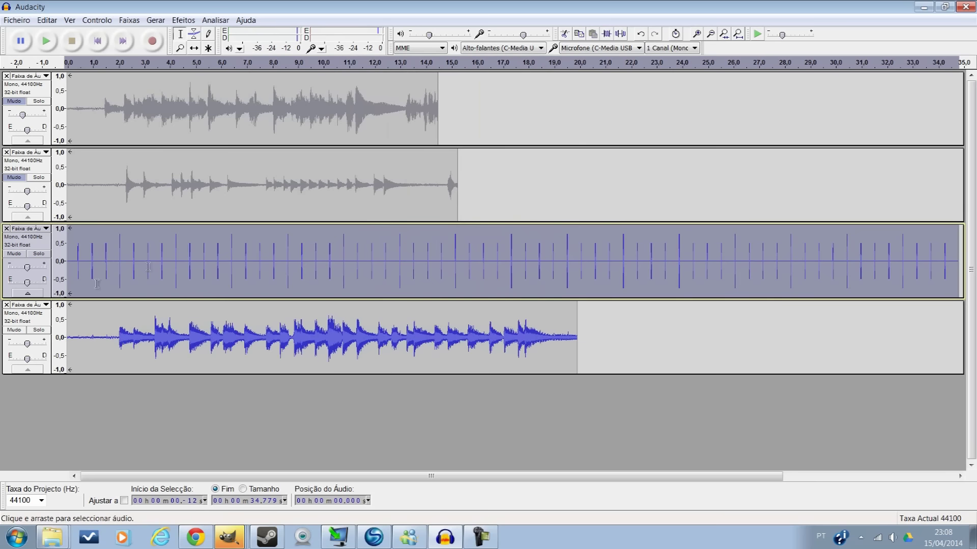
left_click(46, 47)
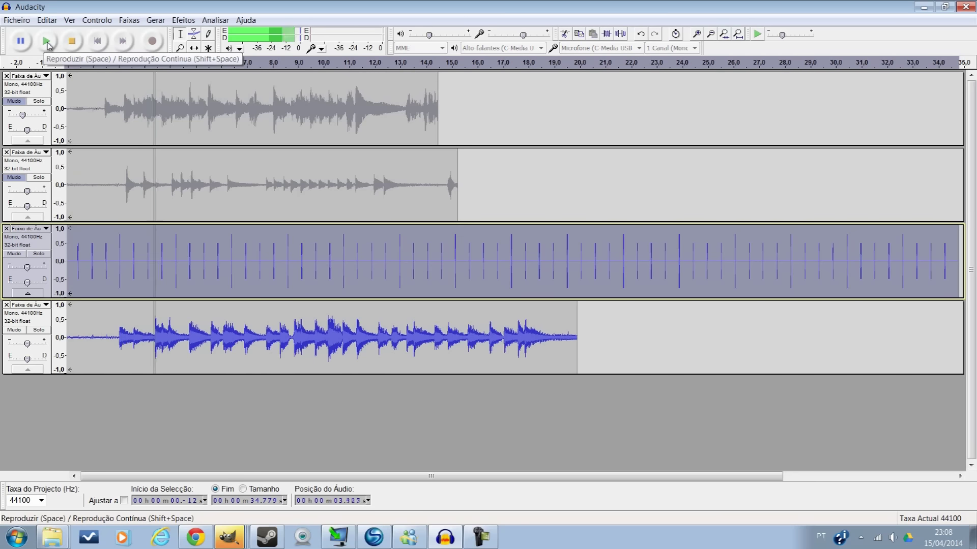
left_click(72, 42)
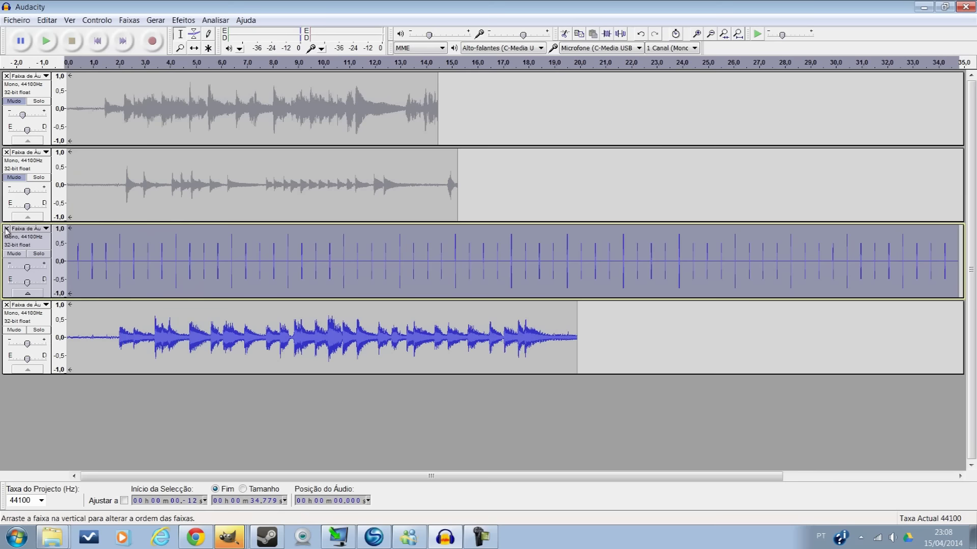
- Delete the click track and play the start of the newest recording on its own
left_click(6, 229)
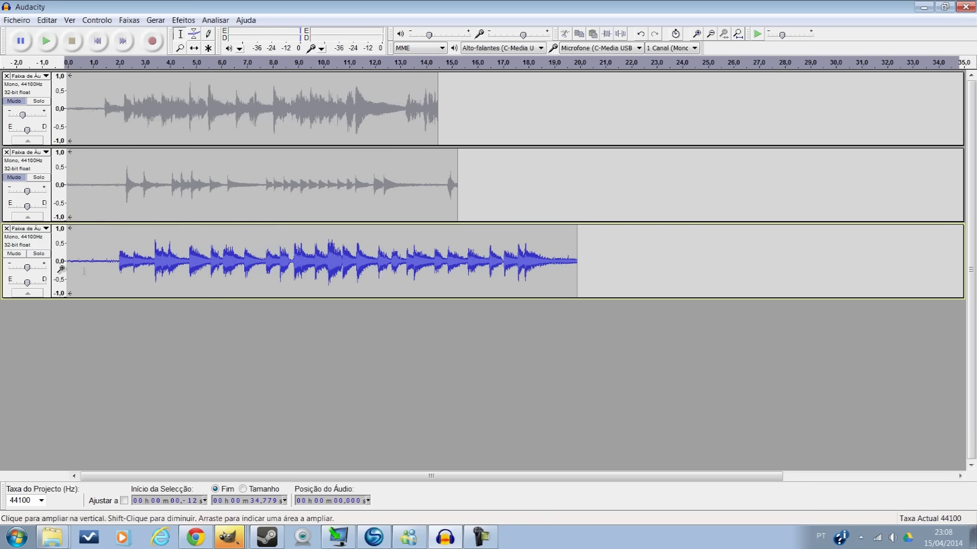
left_click(46, 43)
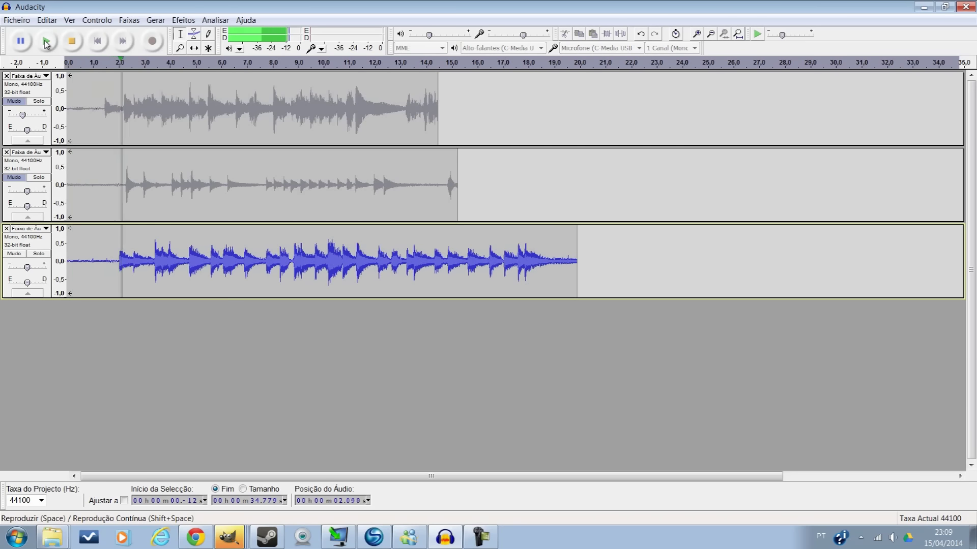
left_click(72, 41)
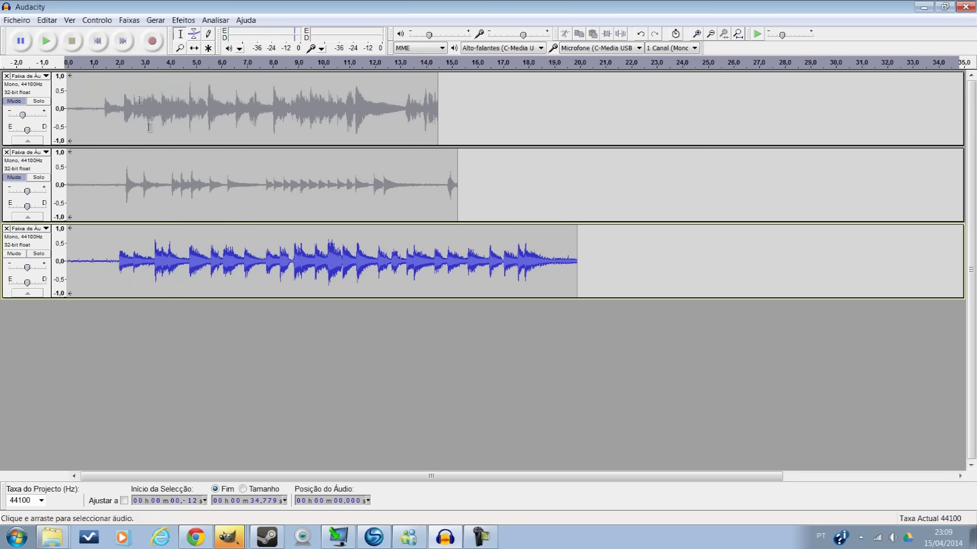
- Unmute the two upper recorded tracks
left_click(156, 22)
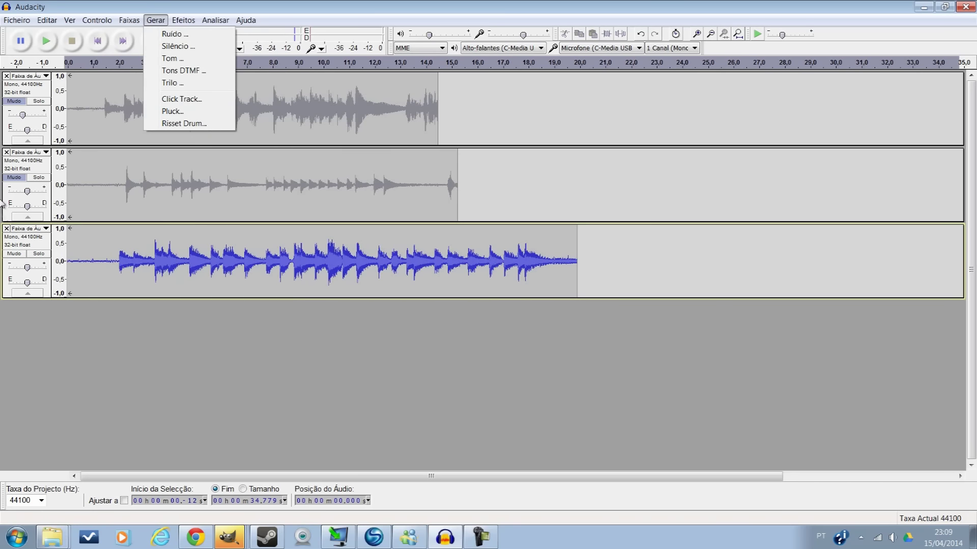
key("ctrl+a")
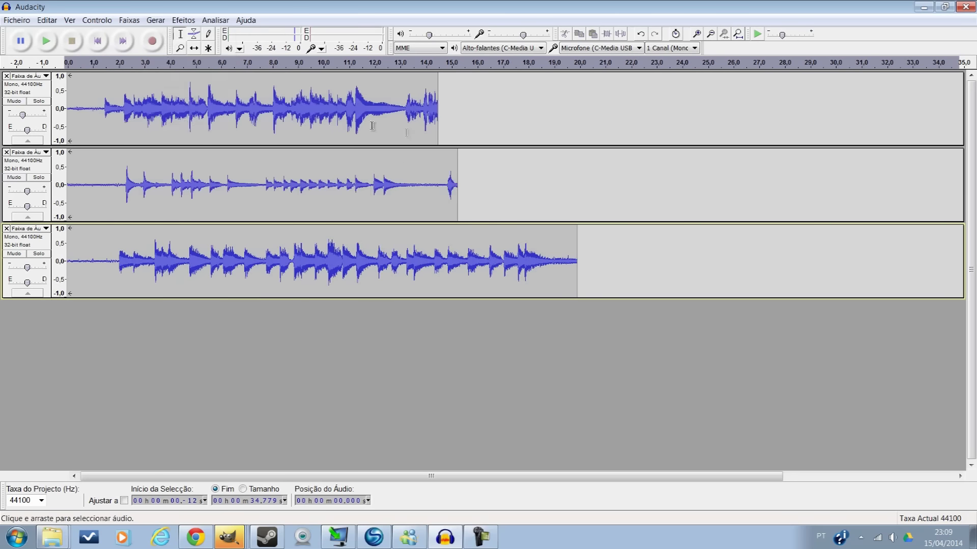